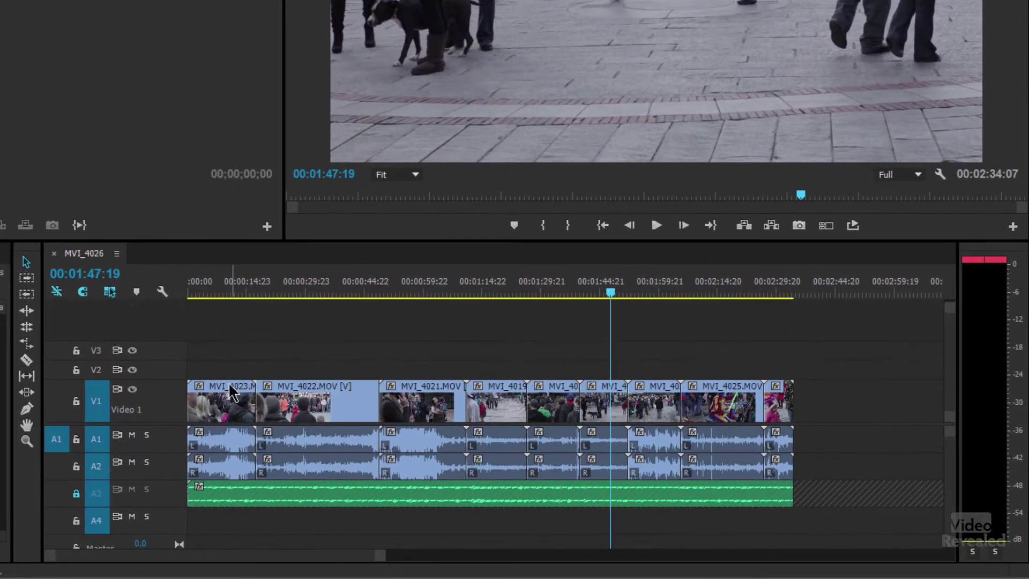
Select each clip in turn from MVI_4023 through the last clip, then deselect.
left_click(230, 391)
left_click(317, 396)
left_click(438, 406)
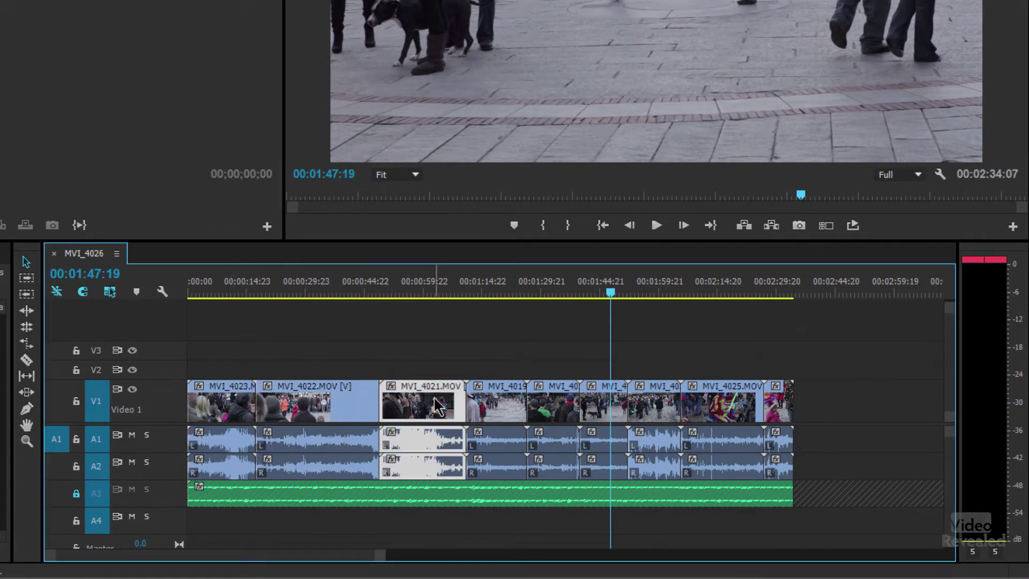
left_click(510, 399)
left_click(565, 398)
left_click(614, 404)
left_click(661, 406)
left_click(721, 414)
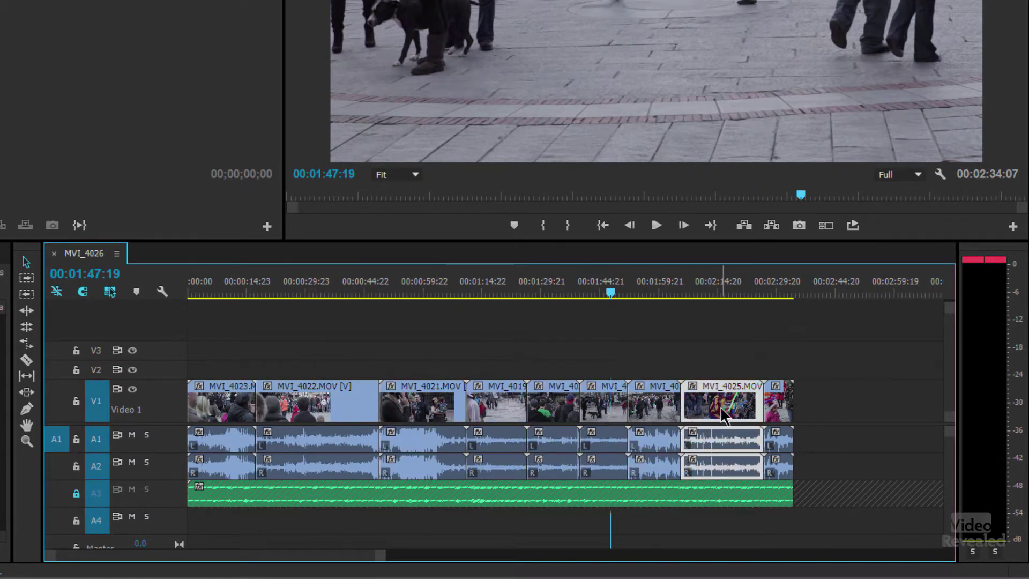
left_click(780, 403)
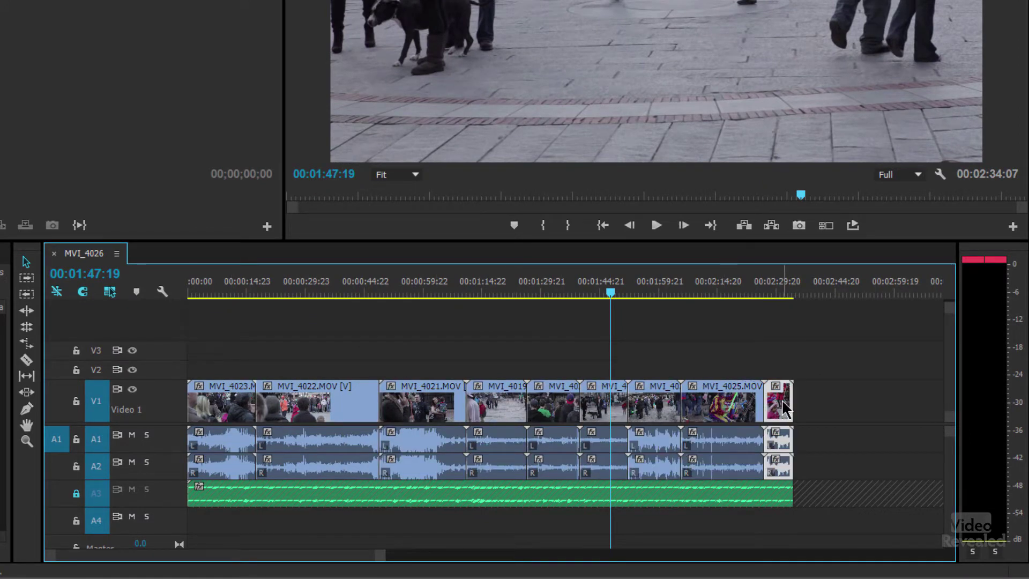
left_click(336, 499)
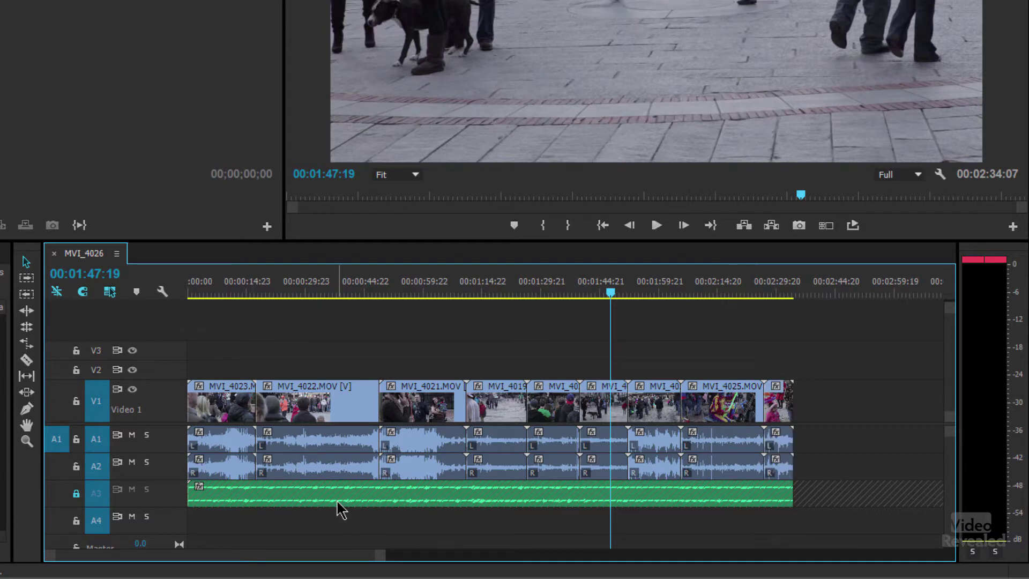
Toggle audio track A3's lock, leaving it unlocked.
left_click(76, 493)
left_click(76, 493)
left_click(76, 493)
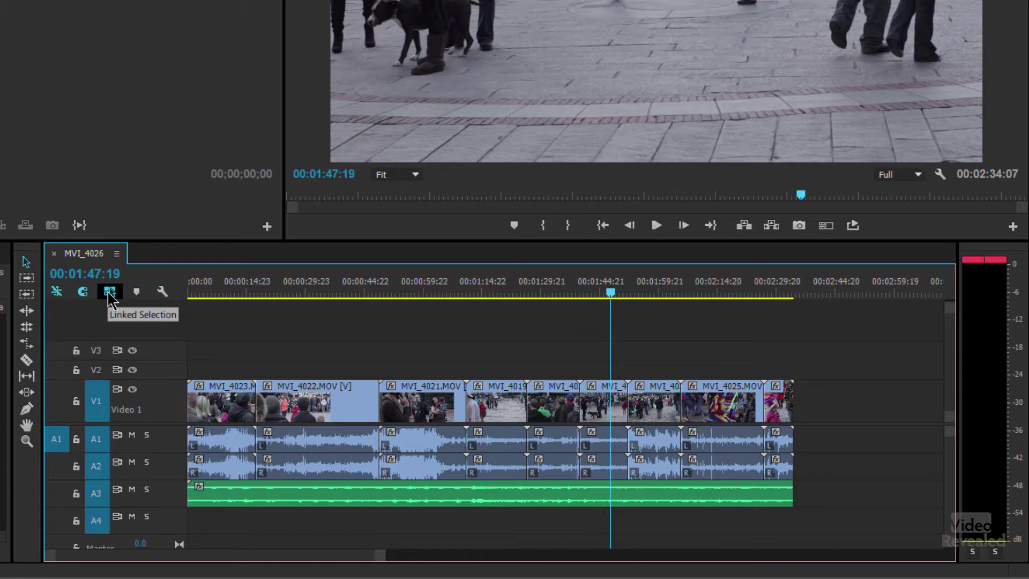
left_click(109, 293)
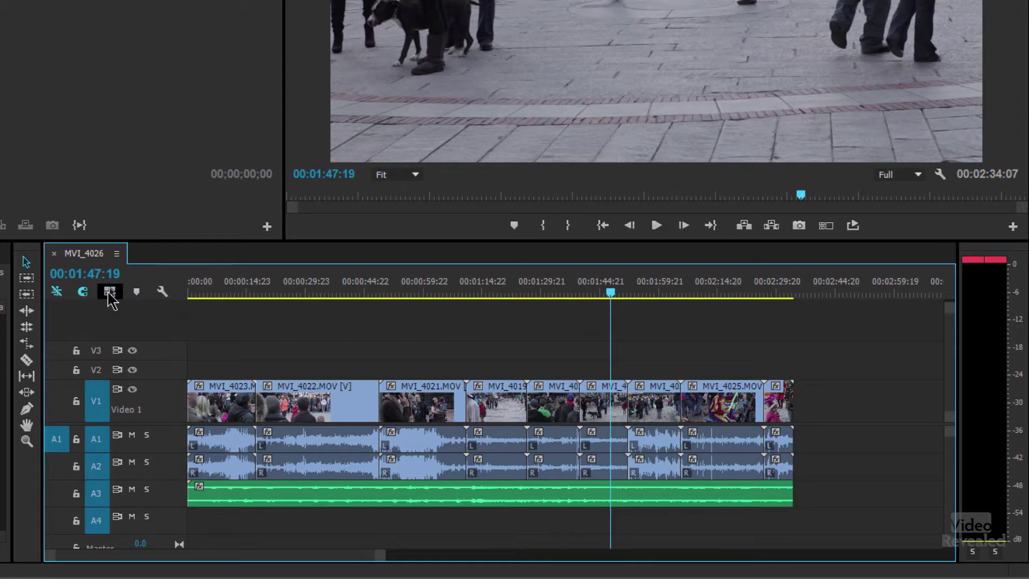
left_click(237, 405)
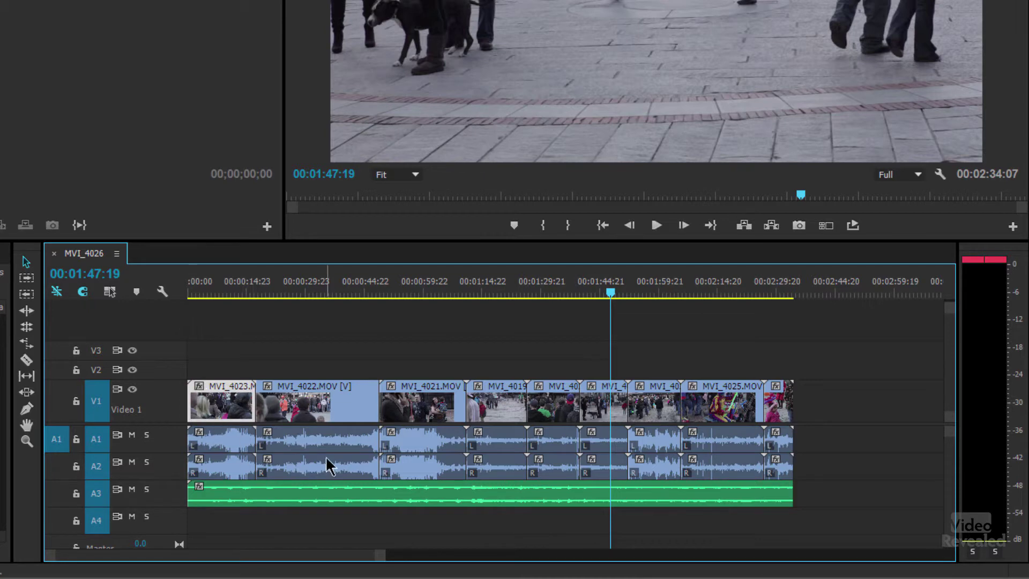
left_click(336, 444)
left_click(412, 473)
left_click(432, 442)
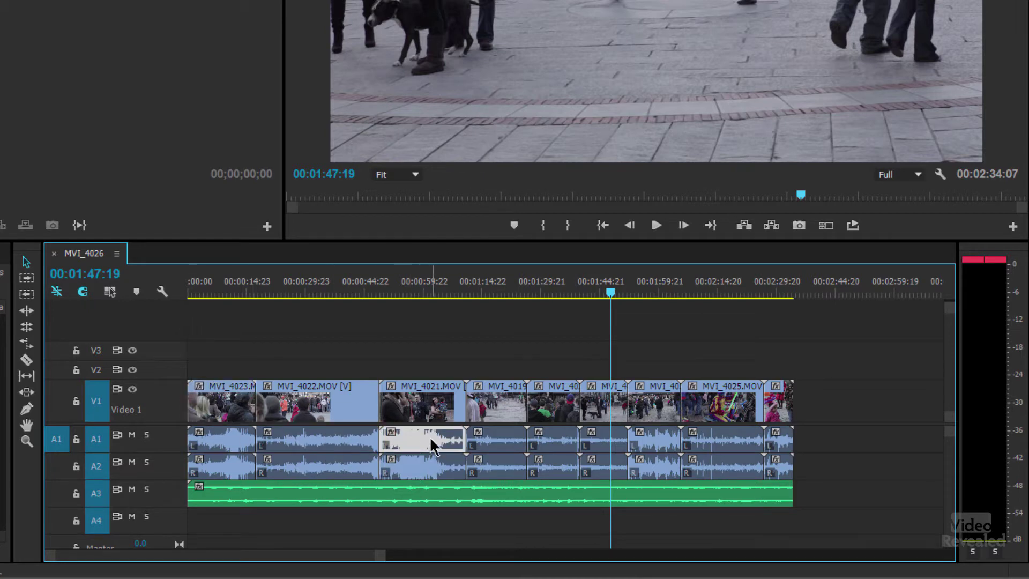
left_click_drag(401, 353, 569, 461)
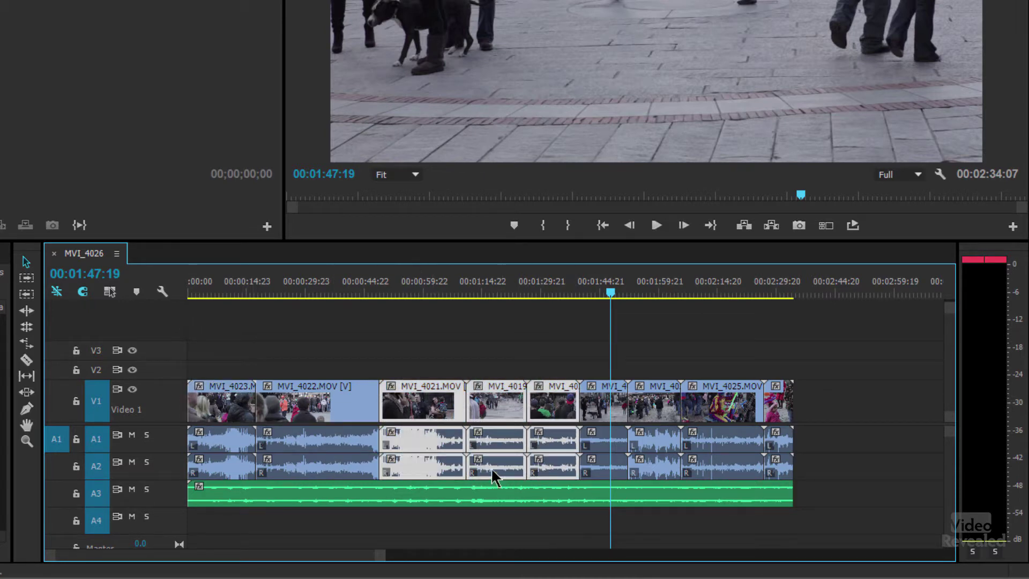
left_click(384, 352)
left_click(110, 291)
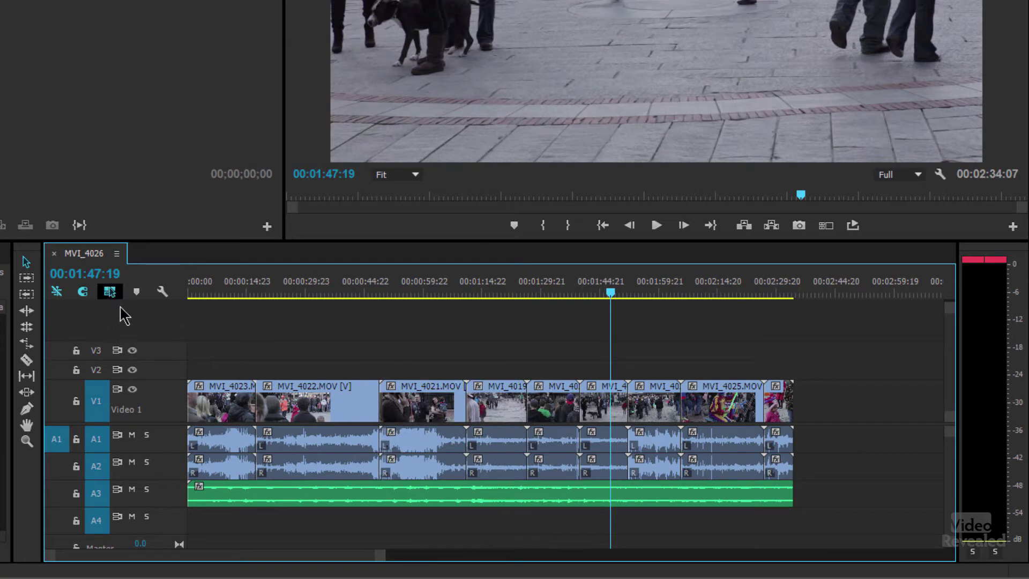
left_click(228, 403)
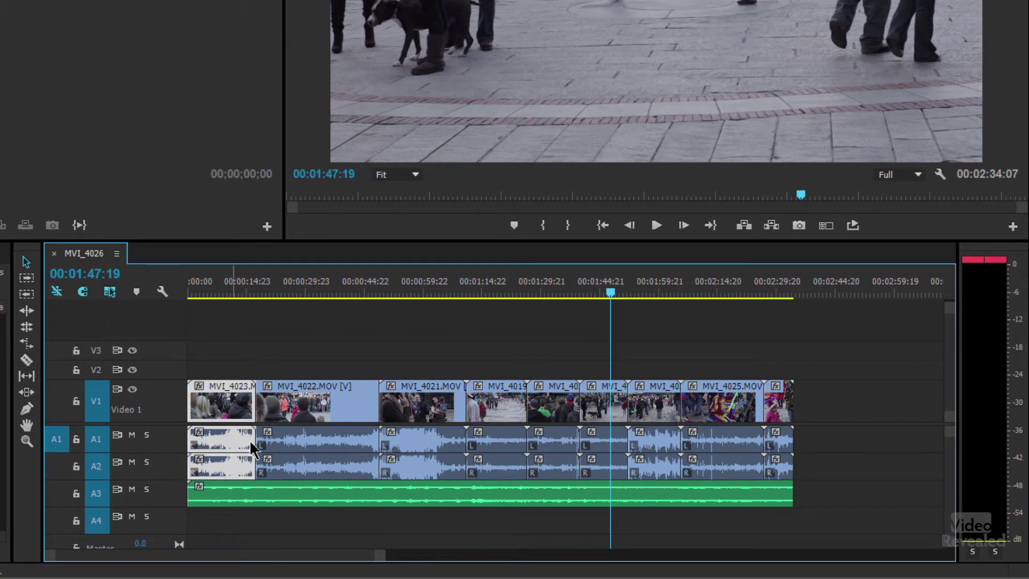
left_click(328, 361)
left_click(225, 465)
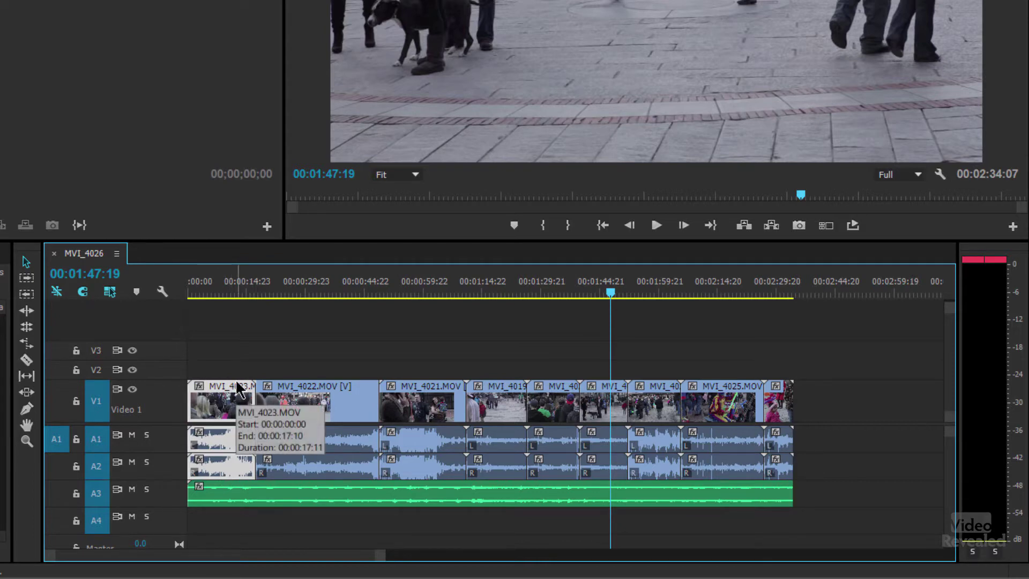
left_click(210, 352)
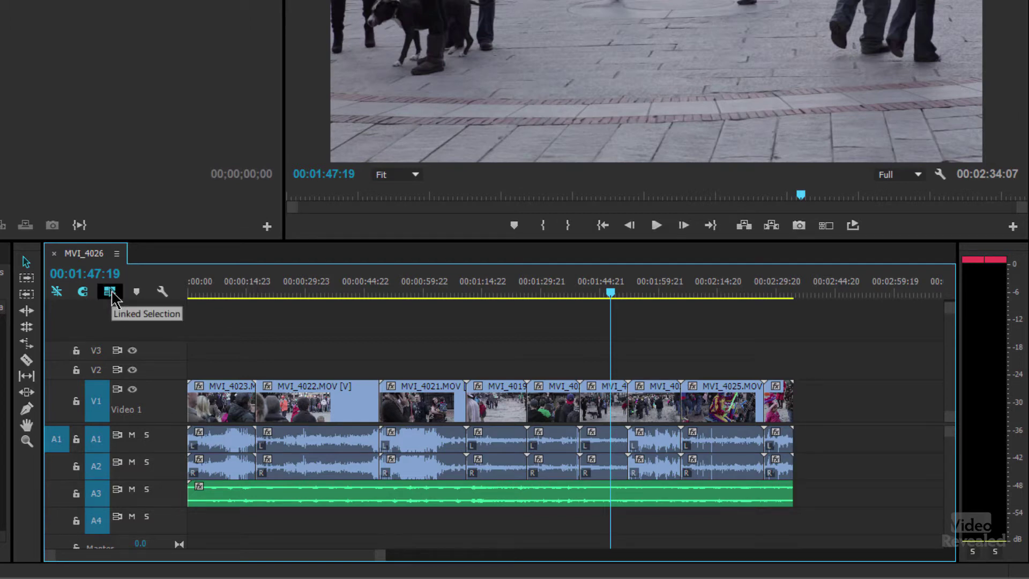
left_click(230, 404)
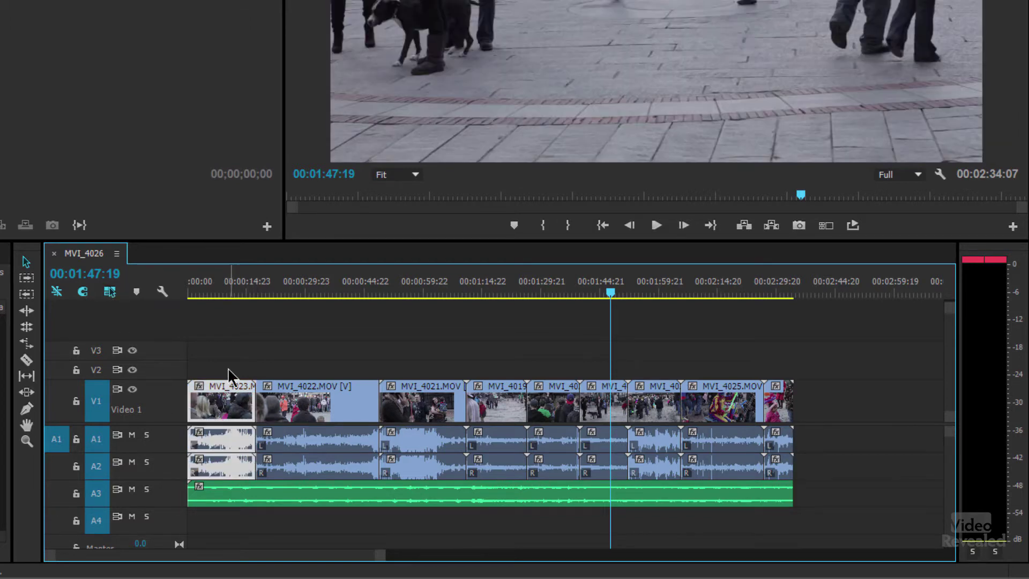
left_click(230, 360)
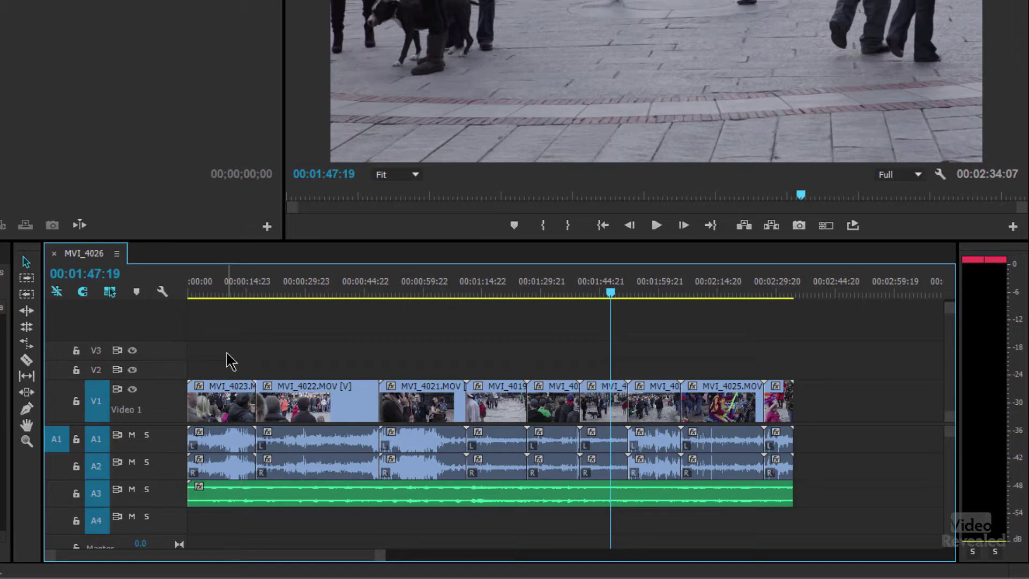
left_click(222, 402)
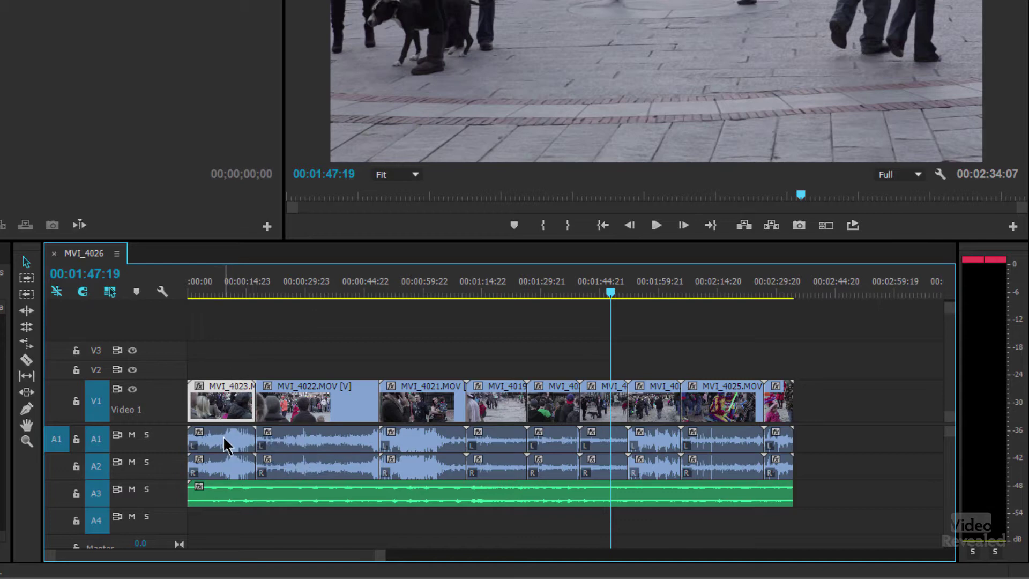
left_click(224, 445)
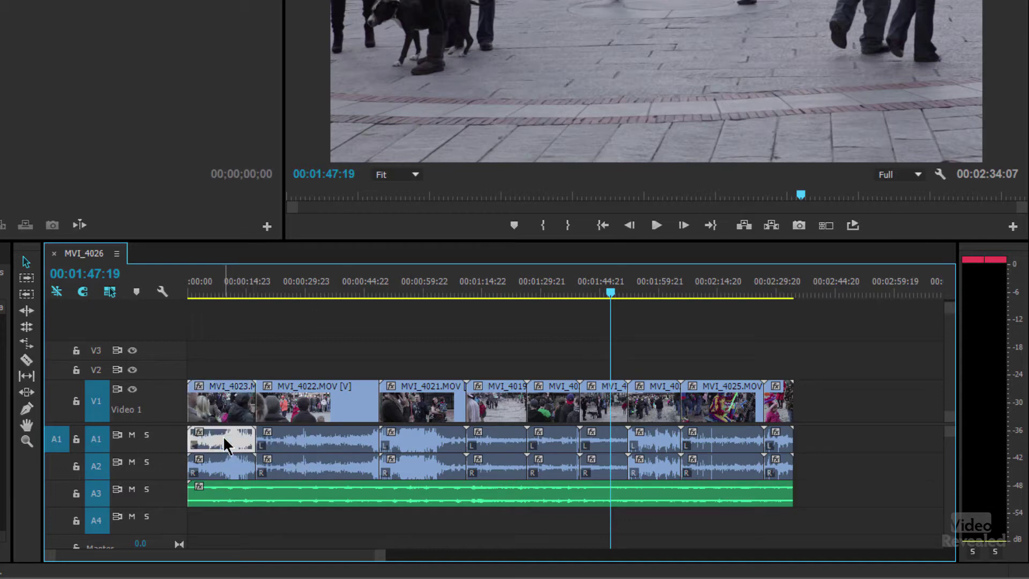
left_click(236, 469, "shift")
left_click(300, 453, "shift")
left_click(308, 462, "shift")
left_click(354, 410, "shift")
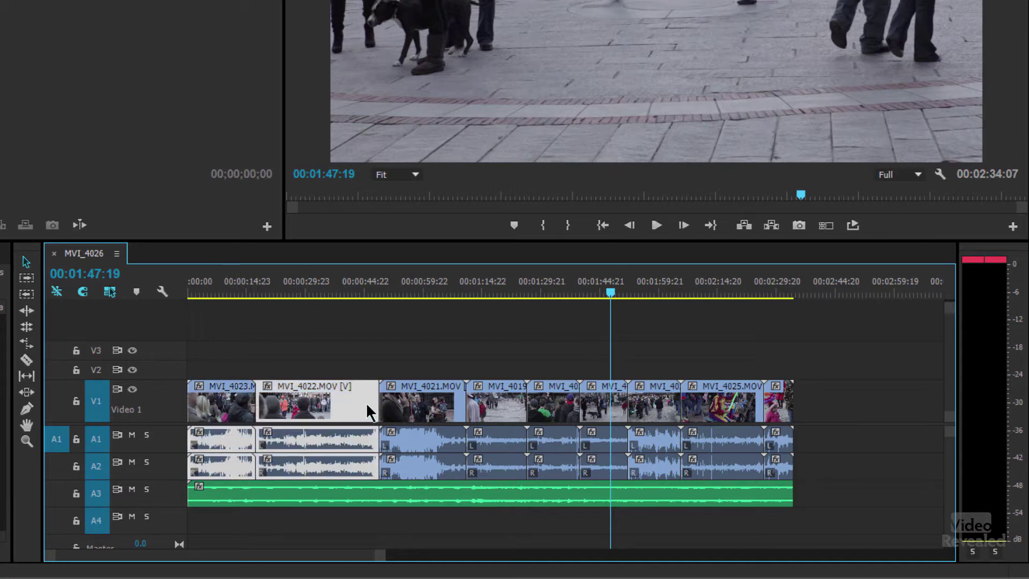
left_click(421, 413, "shift")
left_click(428, 446, "shift")
left_click(366, 340)
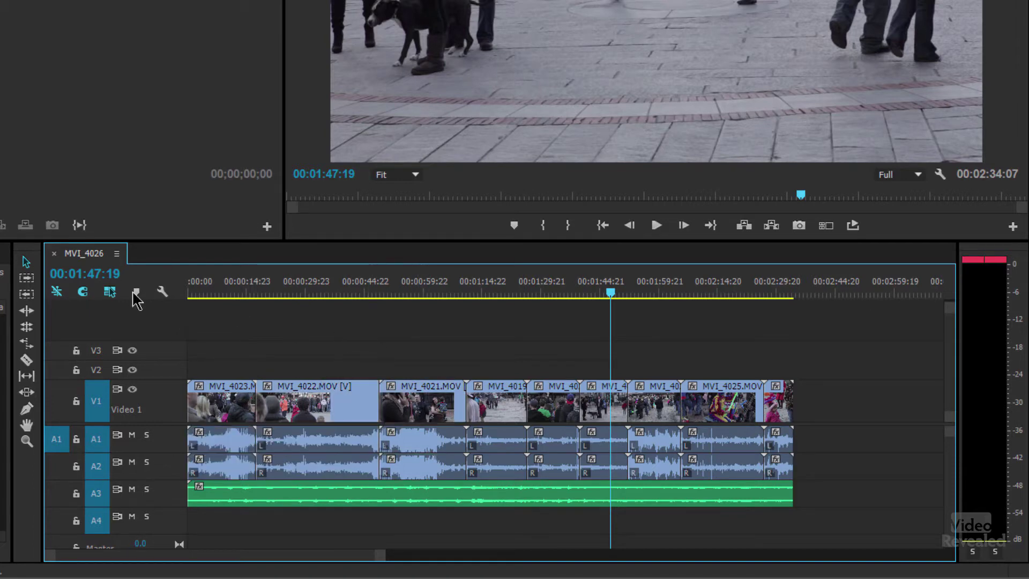
left_click(110, 292)
left_click(240, 446)
left_click(242, 470, "shift")
left_click(304, 446, "shift")
left_click(308, 470, "shift")
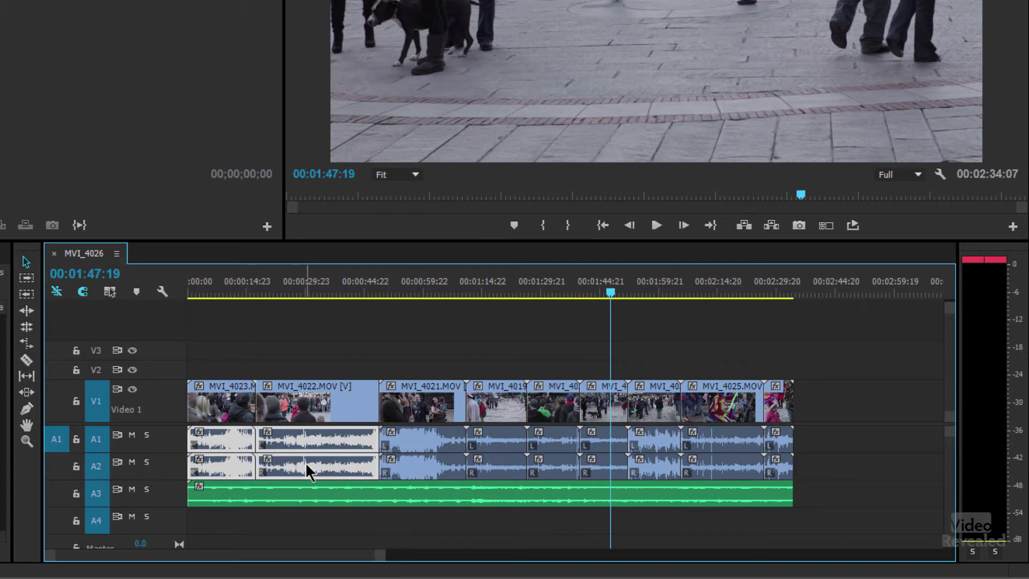
left_click(413, 407, "shift")
left_click(413, 440, "shift")
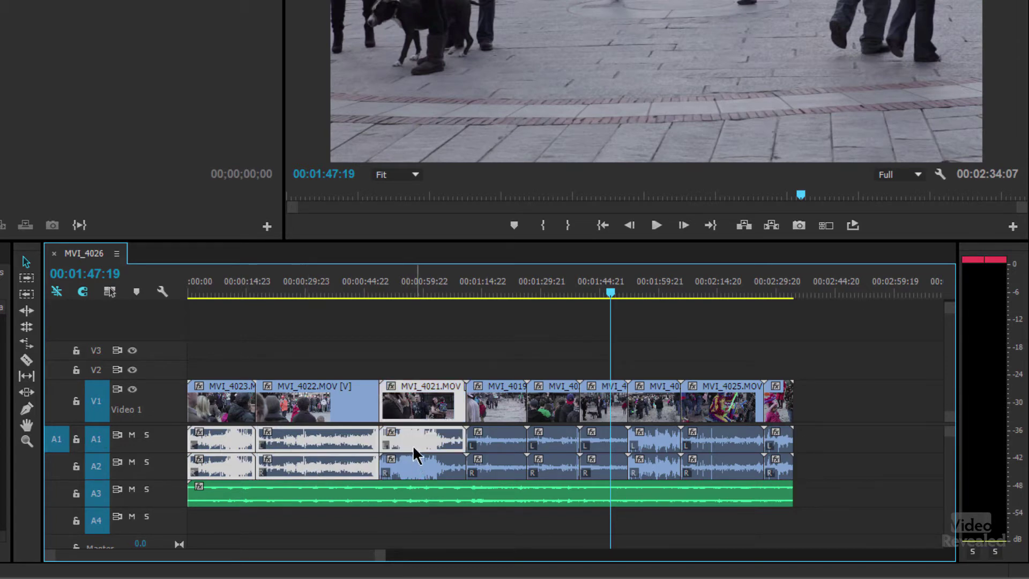
left_click(347, 409, "shift")
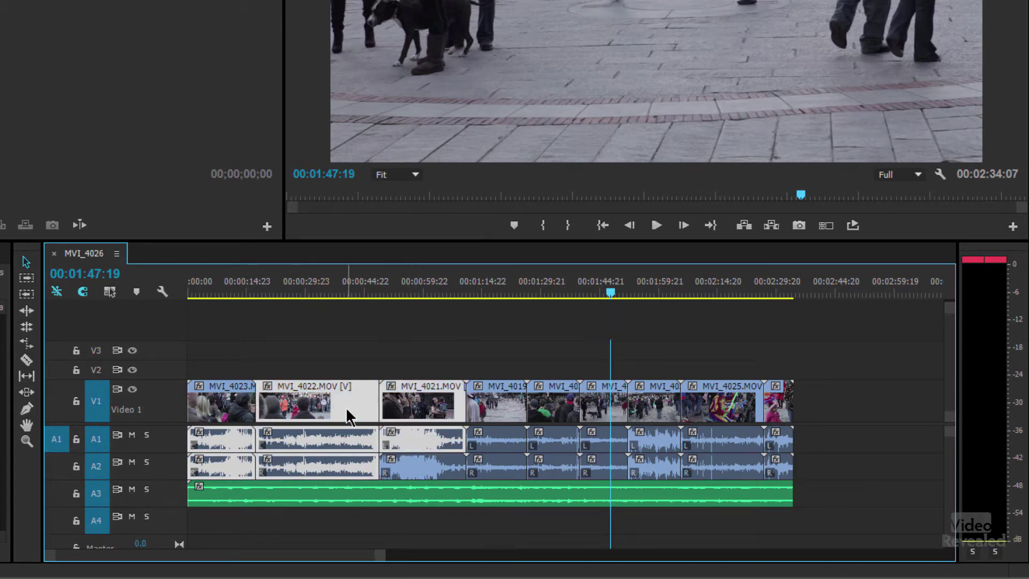
left_click(346, 410, "shift")
left_click(347, 410, "shift")
left_click(347, 410, "shift")
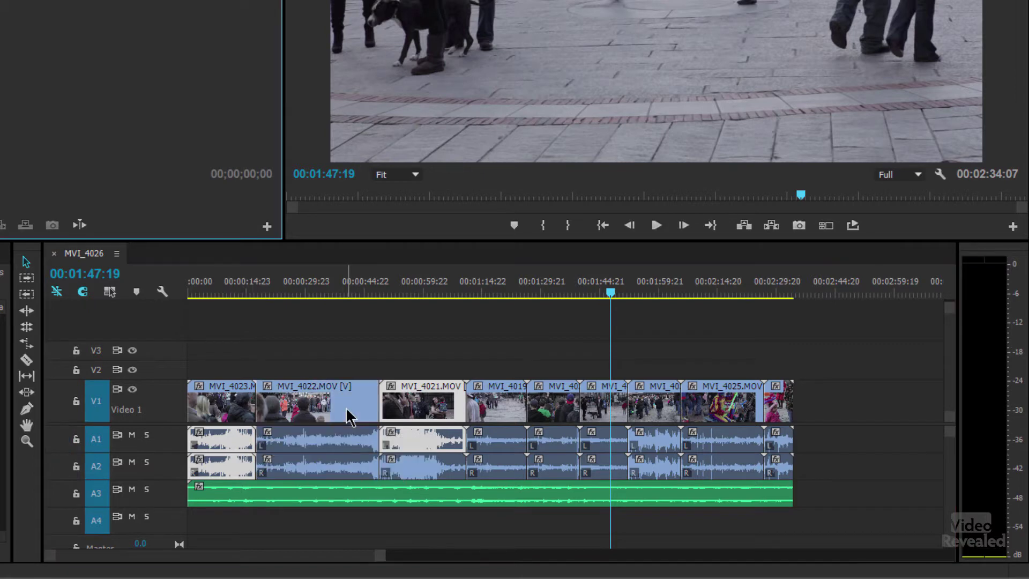
left_click(511, 411, "shift")
left_click(556, 410, "shift")
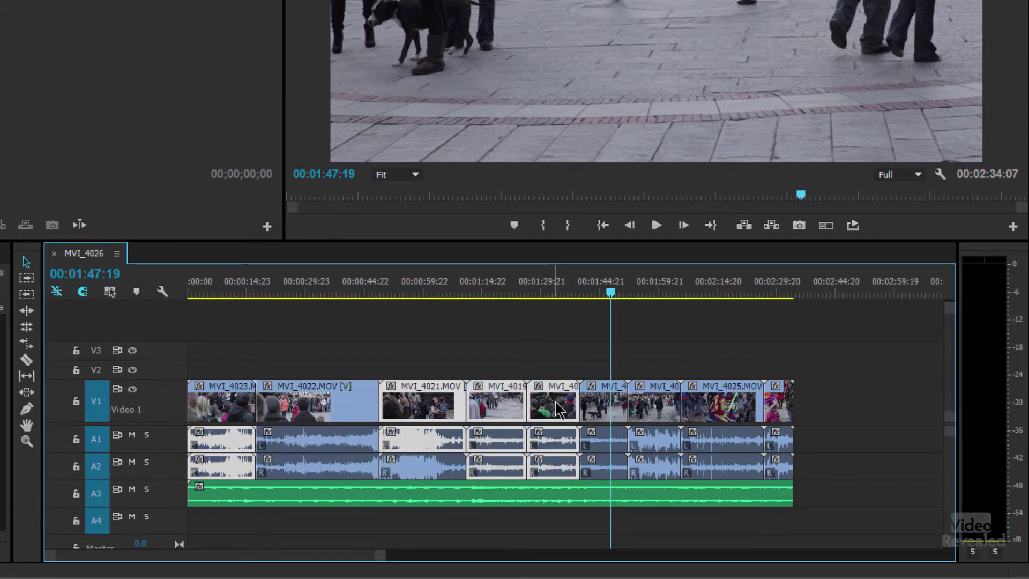
left_click(597, 410, "shift")
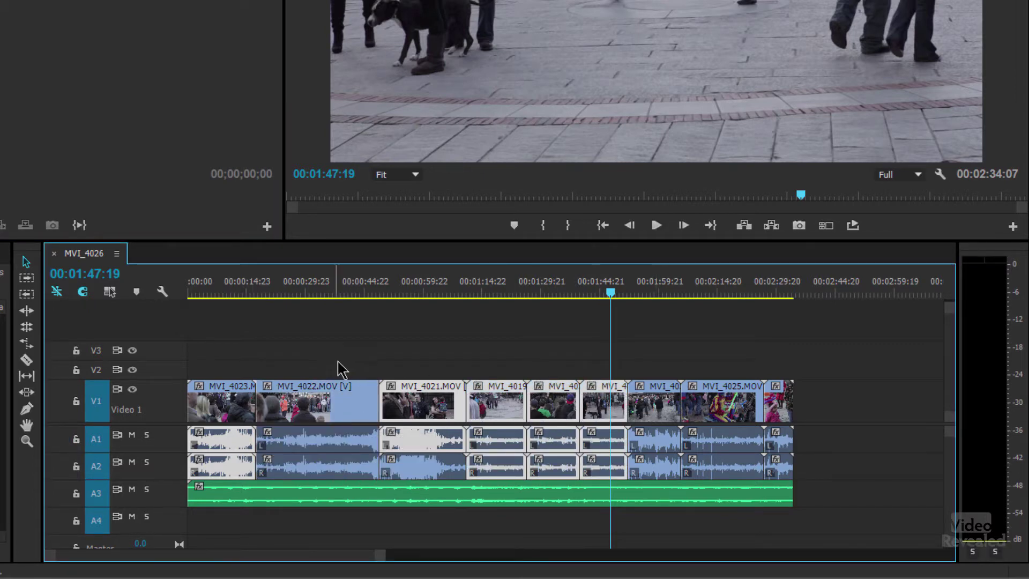
left_click(654, 410, "shift")
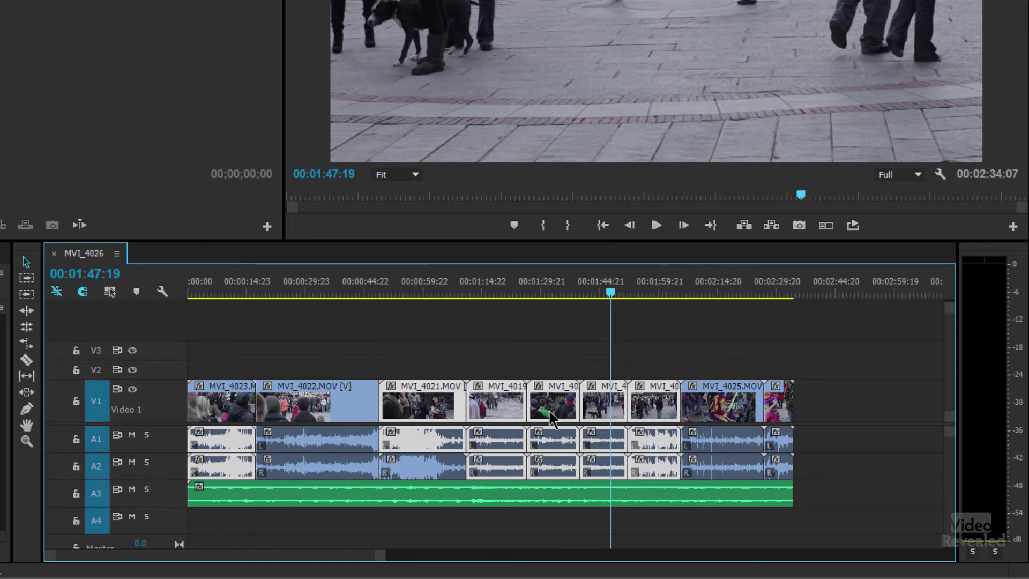
left_click(320, 362)
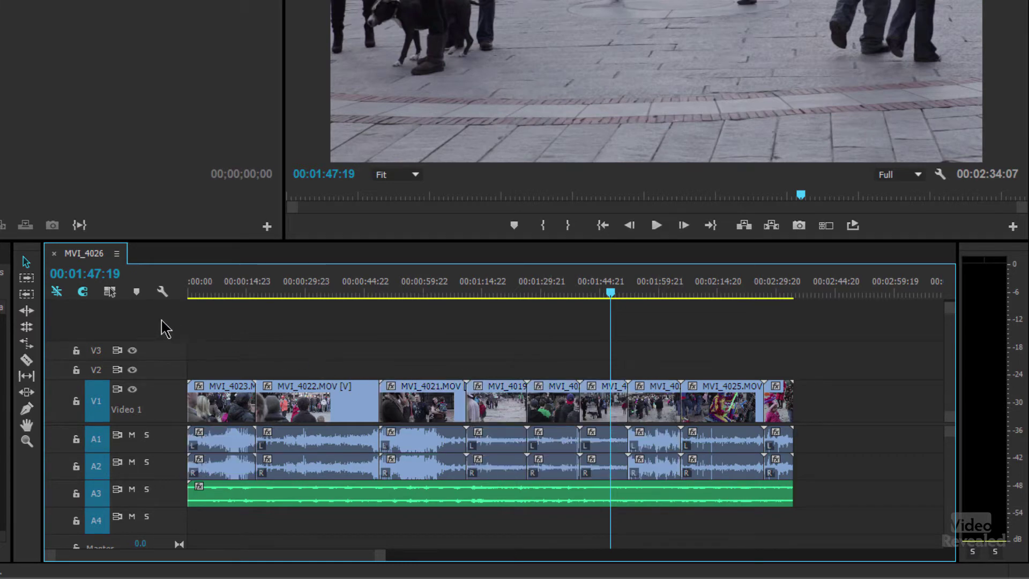
left_click(113, 294)
Put the playhead at 00:00:32:06 and select MVI_4022 with its linked A1/A2 audio.
left_click_drag(377, 287, 318, 278)
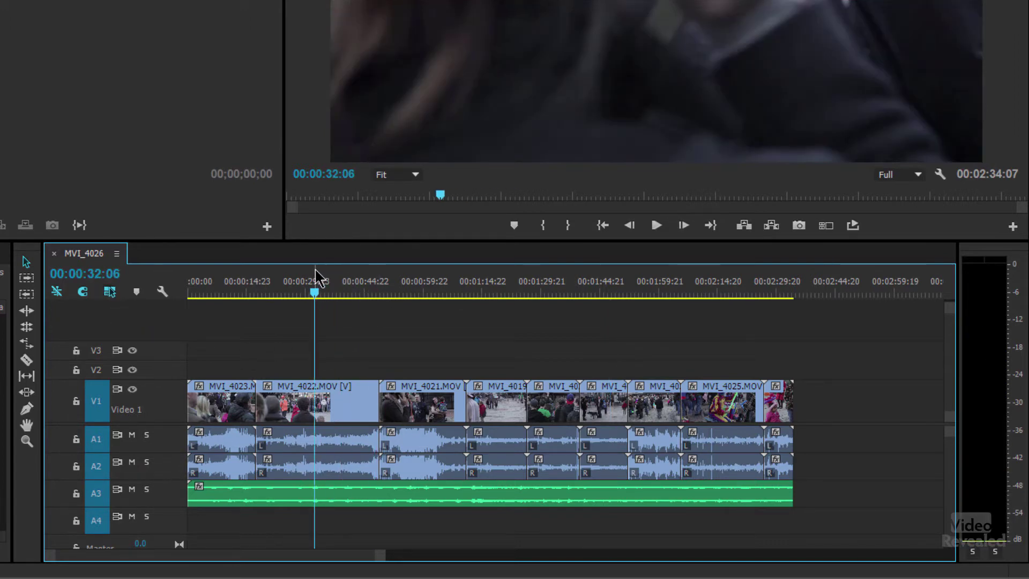
left_click(320, 462)
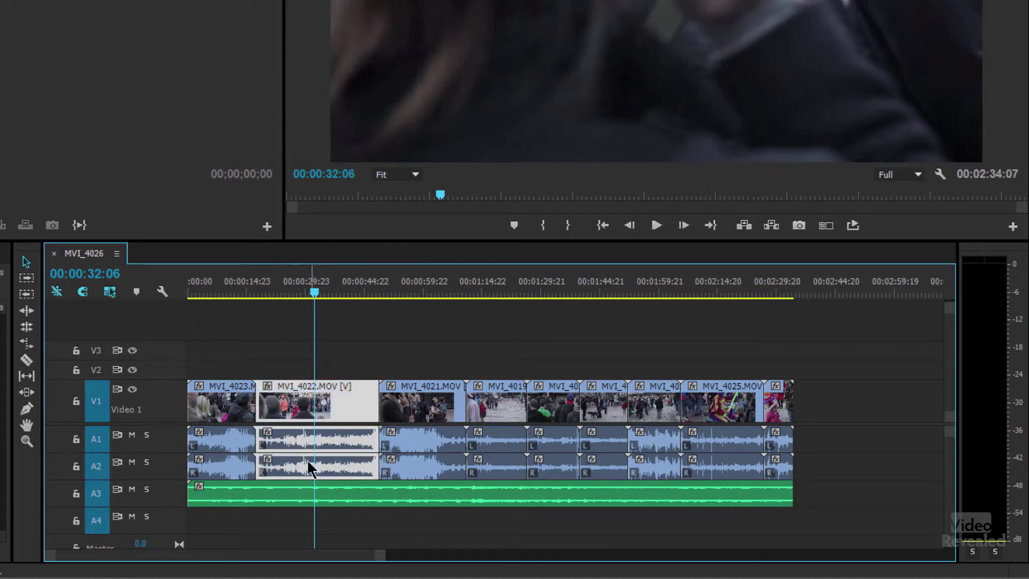
left_click(294, 370)
left_click(296, 403)
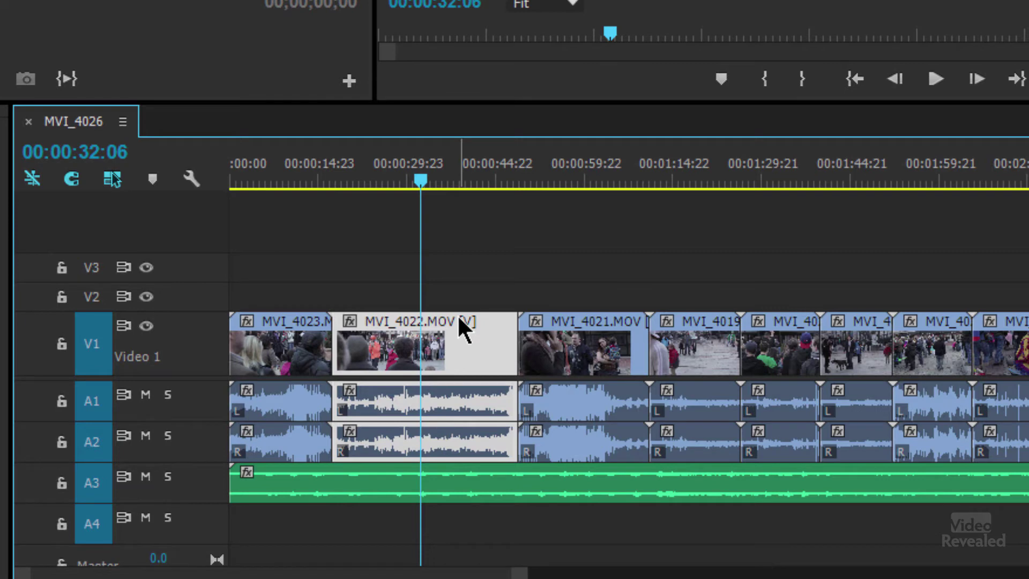
Alt-select only the MVI_4022 video and move it up to track V2.
left_click(363, 263)
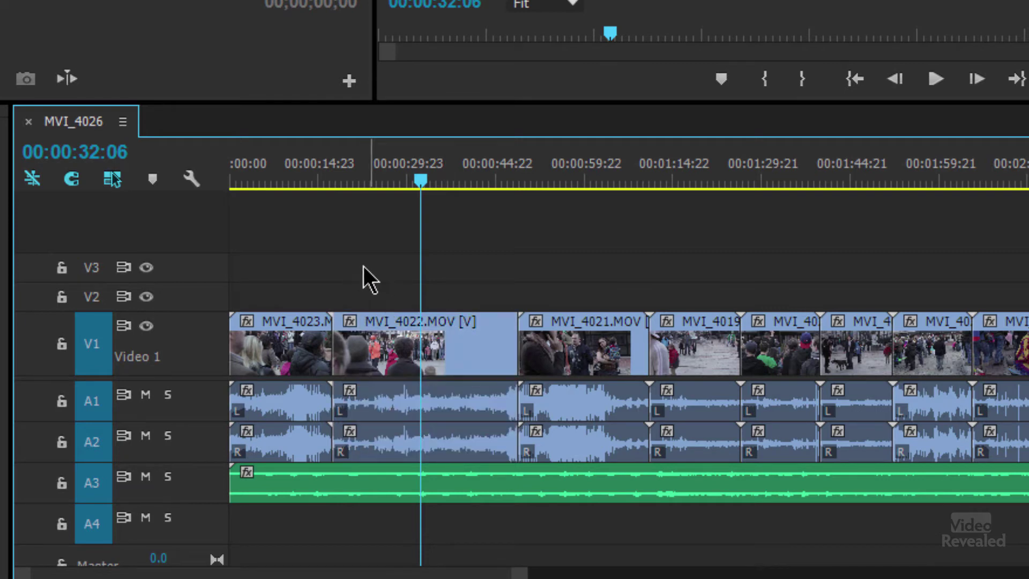
left_click_drag(364, 263, 432, 320)
key("alt+Up")
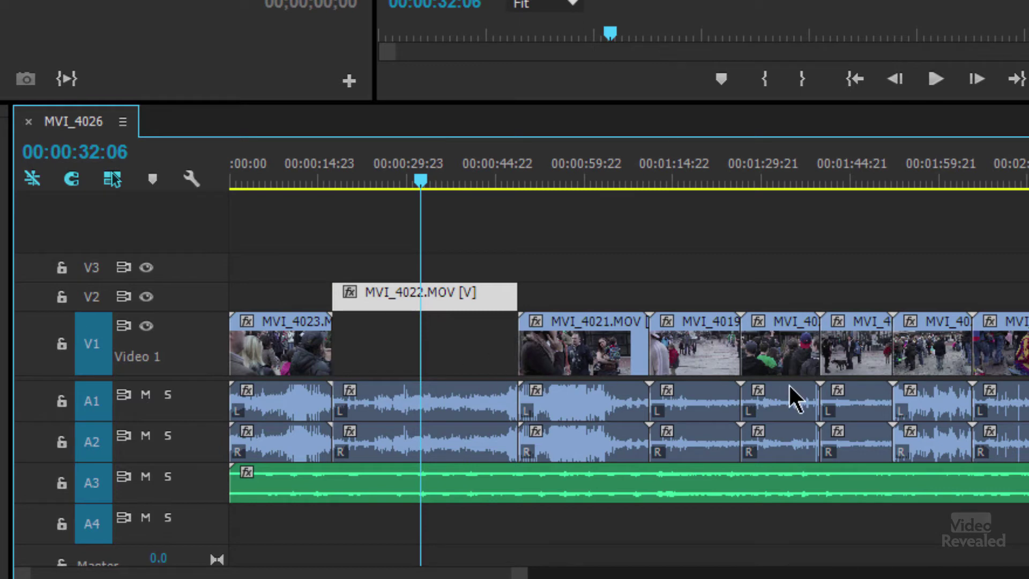
Nudge the V1 clips from MVI_4019 onward up and down a track, ending on V1.
left_click(695, 244)
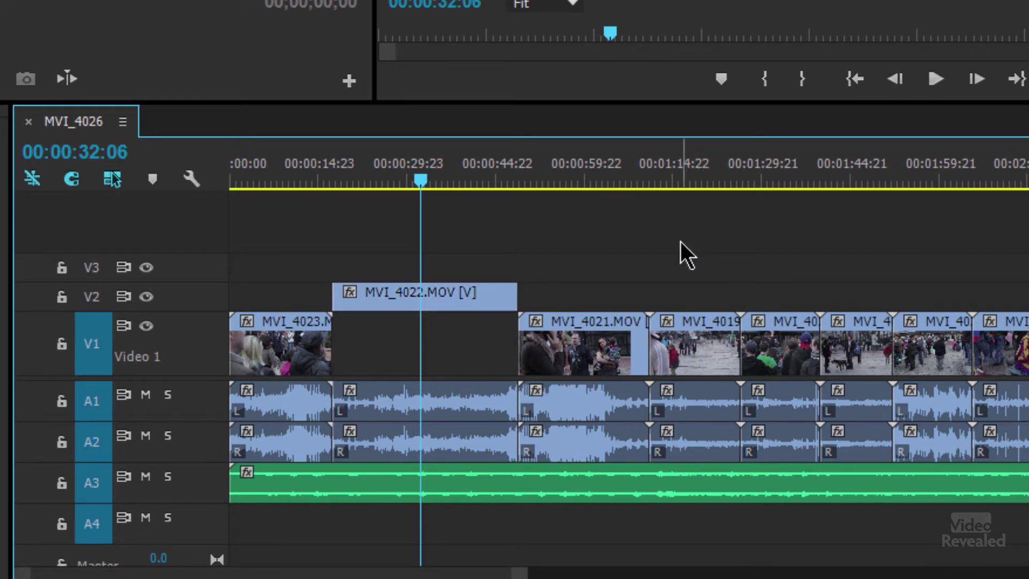
left_click_drag(678, 240, 1008, 329)
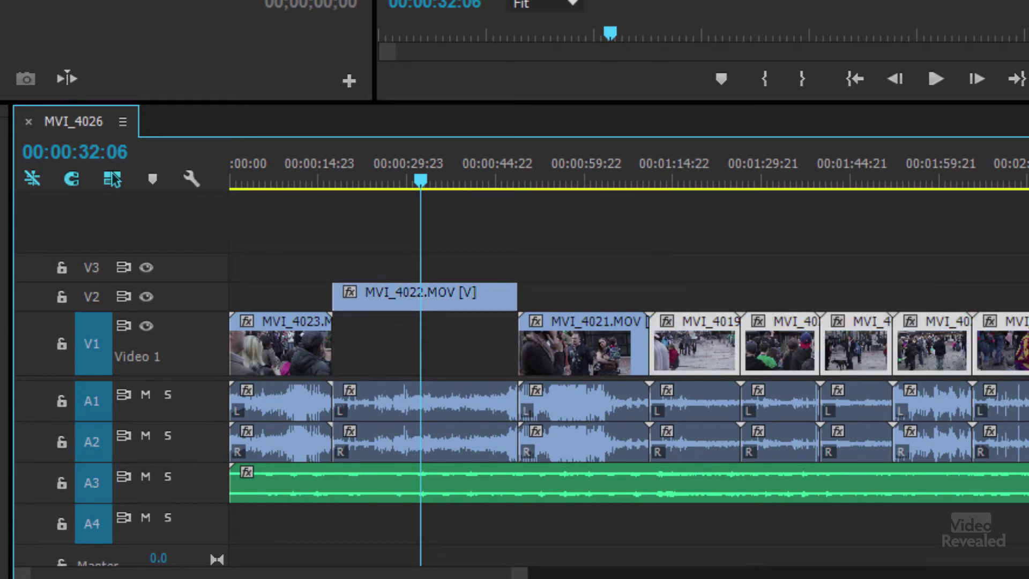
key("alt+Up")
key("alt+Up")
key("alt+Up")
key("alt+Down")
key("alt+Down")
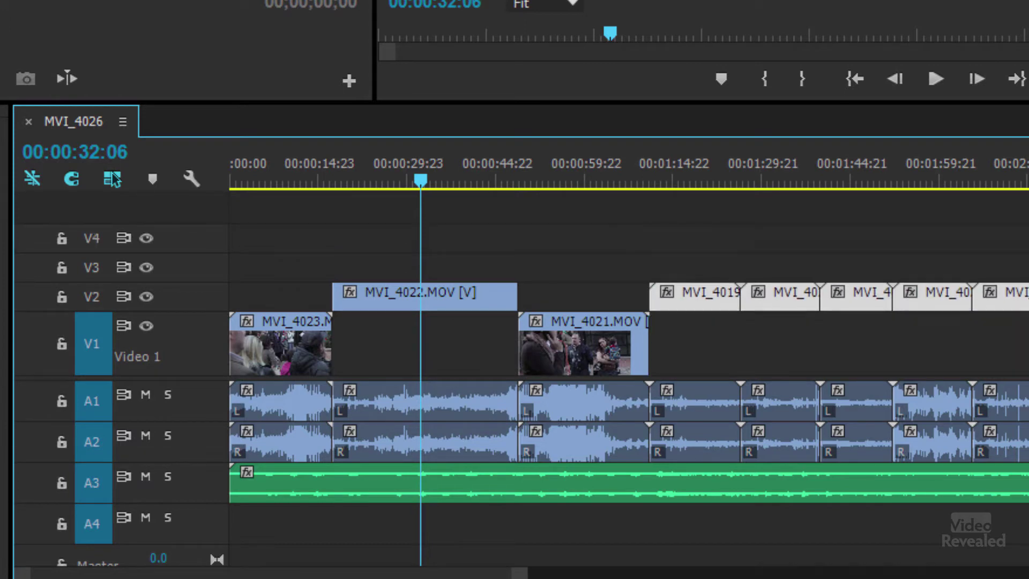
key("alt+Down")
key("alt+Up")
key("alt+Up")
key("alt+Up")
key("alt+Up")
key("alt+Down")
key("alt+Down")
key("alt+Down")
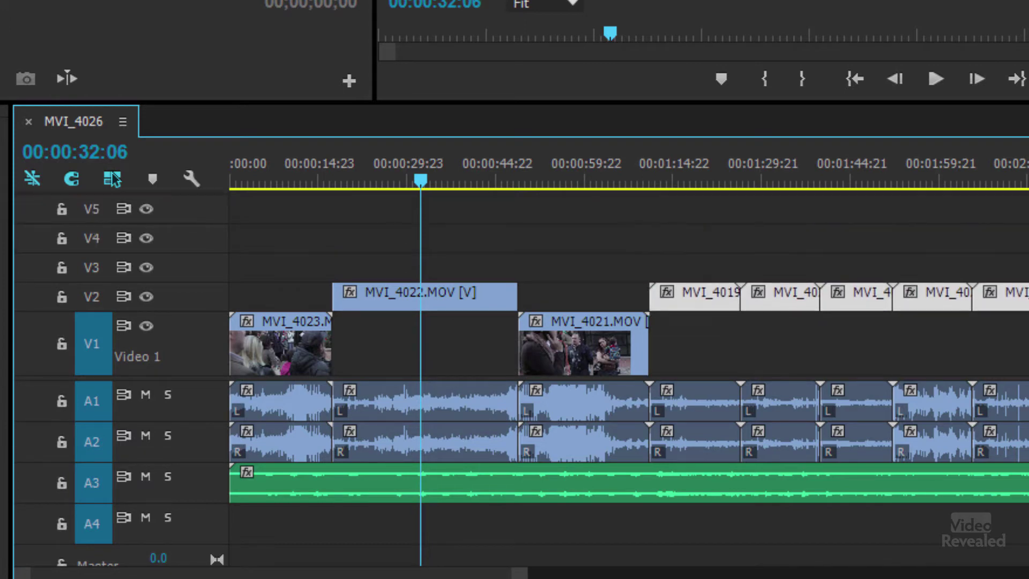
key("alt+Down")
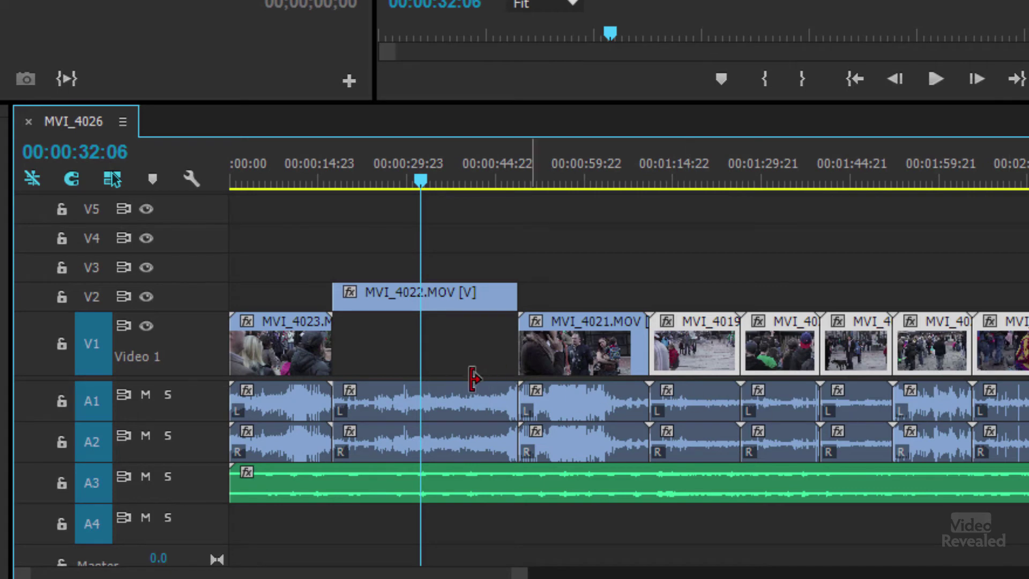
left_click(401, 444)
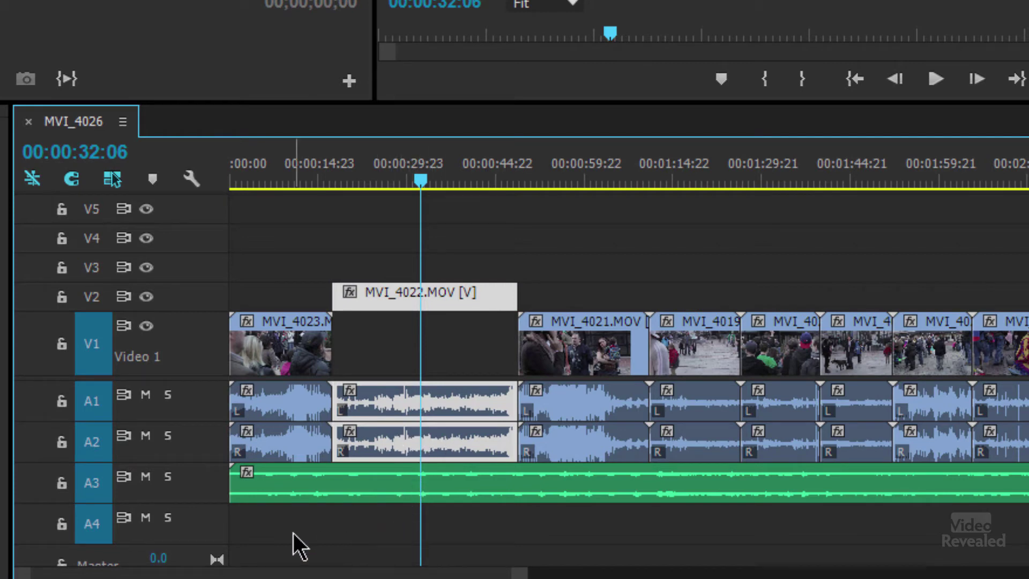
left_click(445, 342)
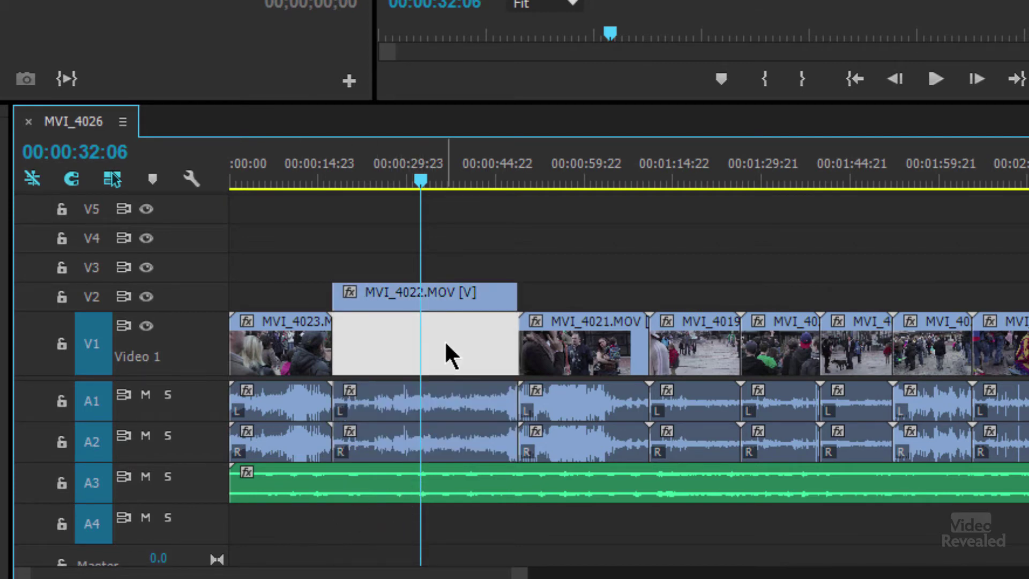
left_click(452, 444)
key("alt+Down")
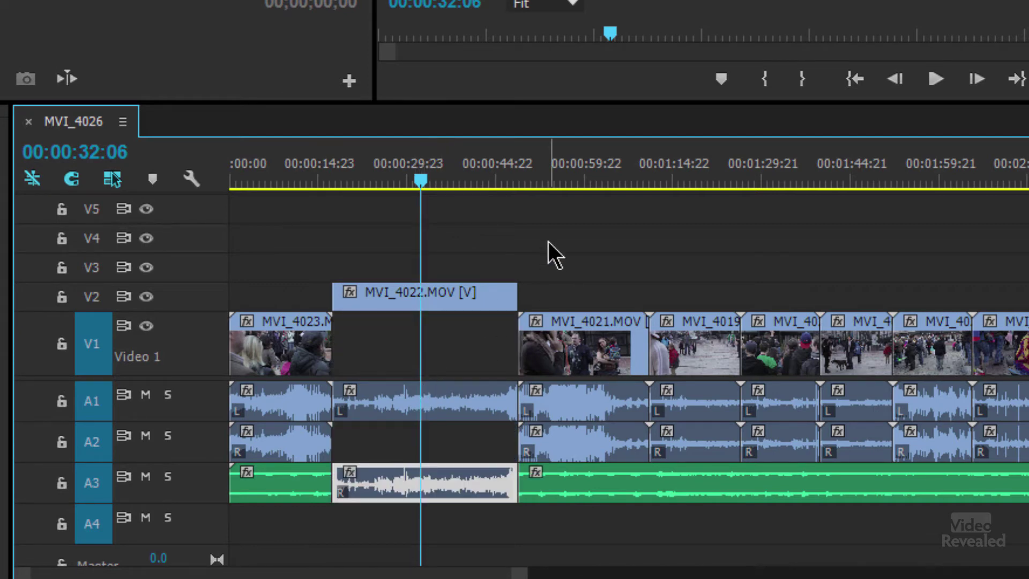
key("alt+Down")
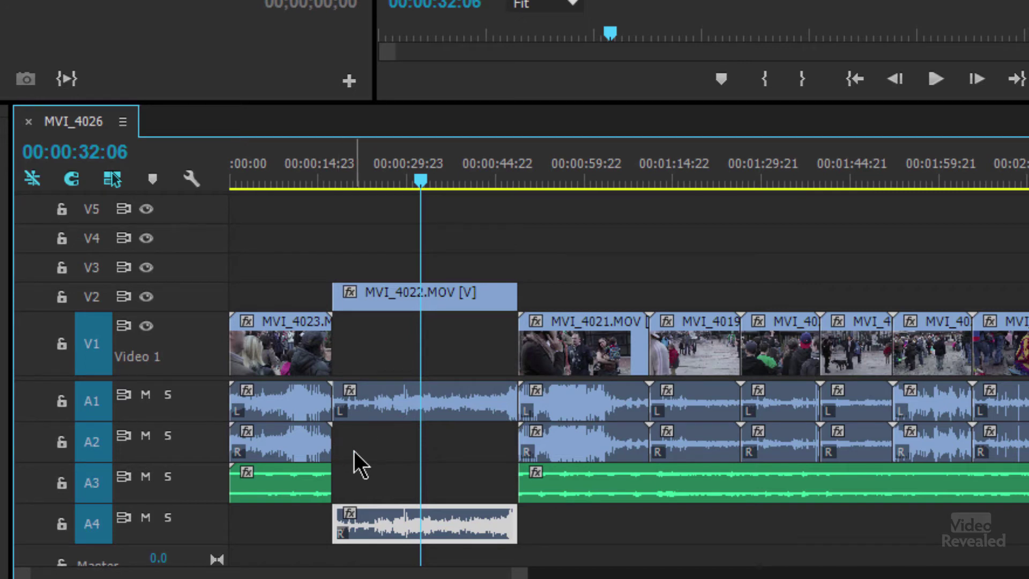
key("ctrl+z")
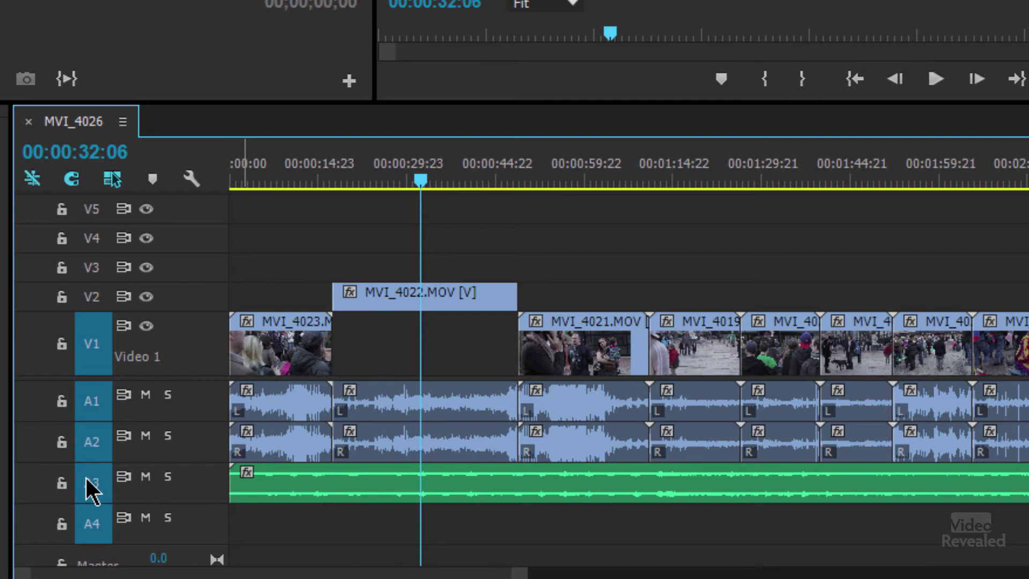
left_click(62, 482)
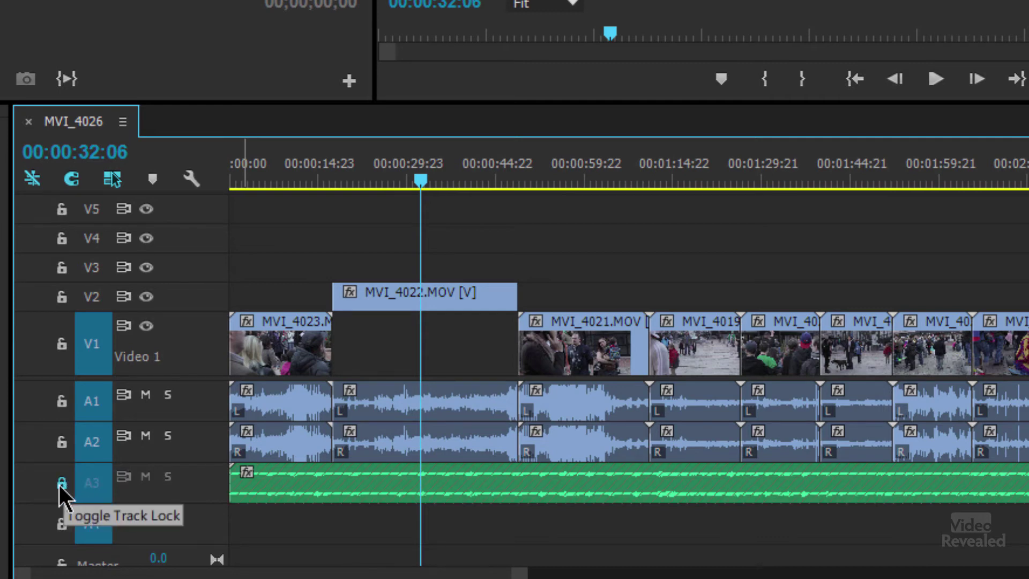
left_click(466, 434)
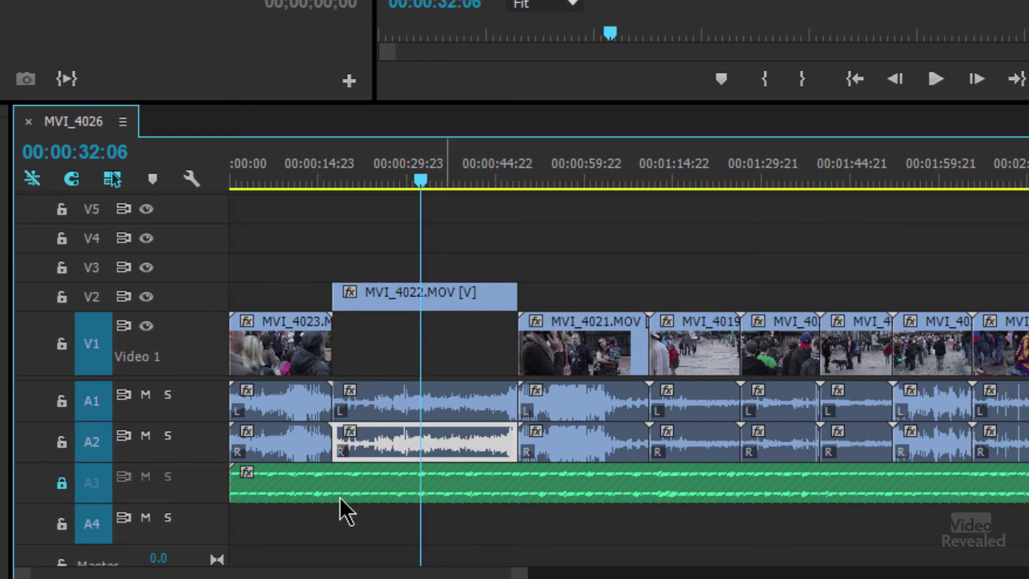
left_click(62, 482)
left_click_drag(306, 481, 313, 527)
key("alt+Down")
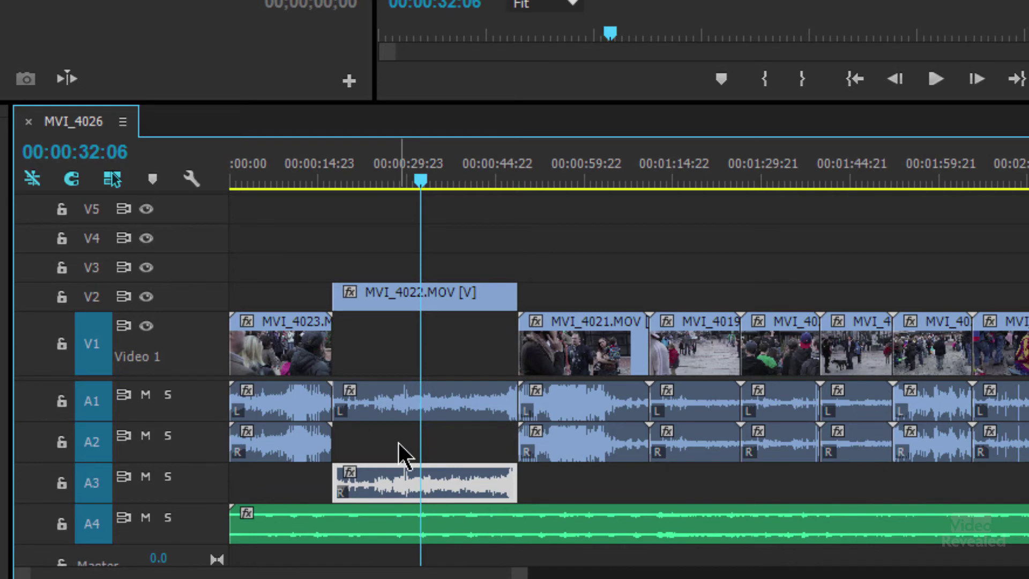
key("ctrl+z")
left_click_drag(361, 524, 358, 488)
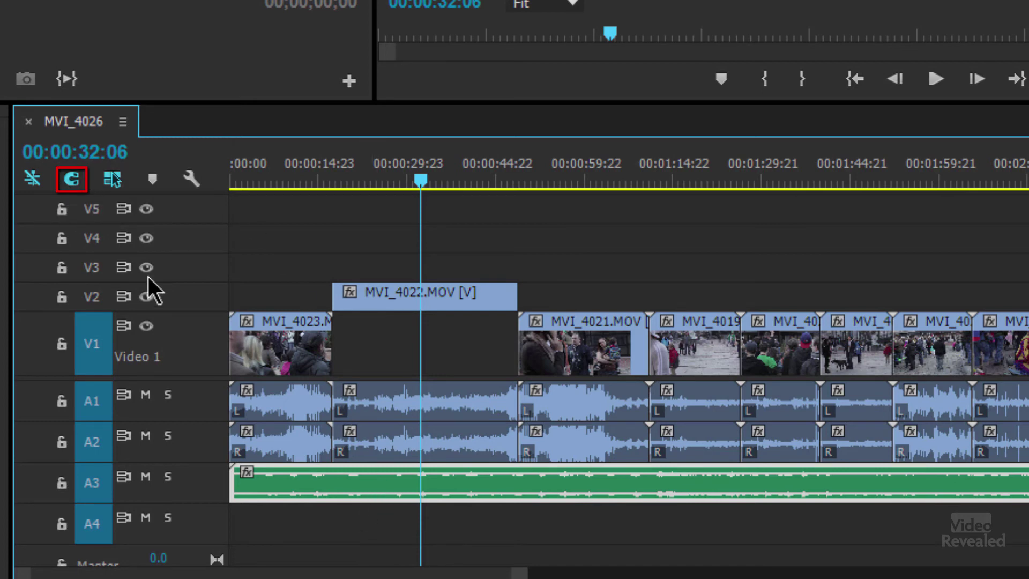
Drag the MVI_4022 A2 audio straight down to A4 with no time offset, after two undone attempts.
left_click(402, 439)
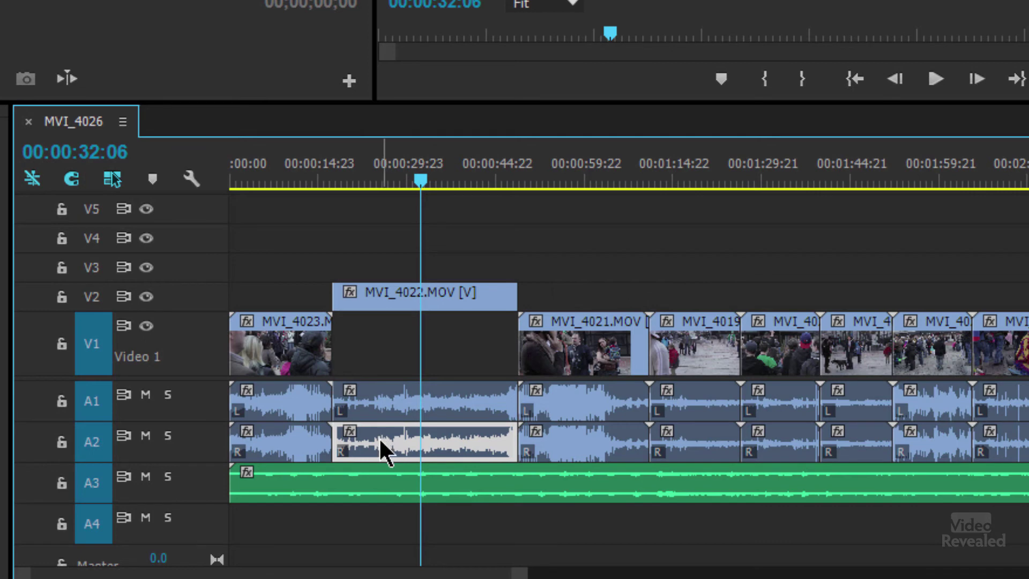
left_click_drag(378, 437, 383, 538)
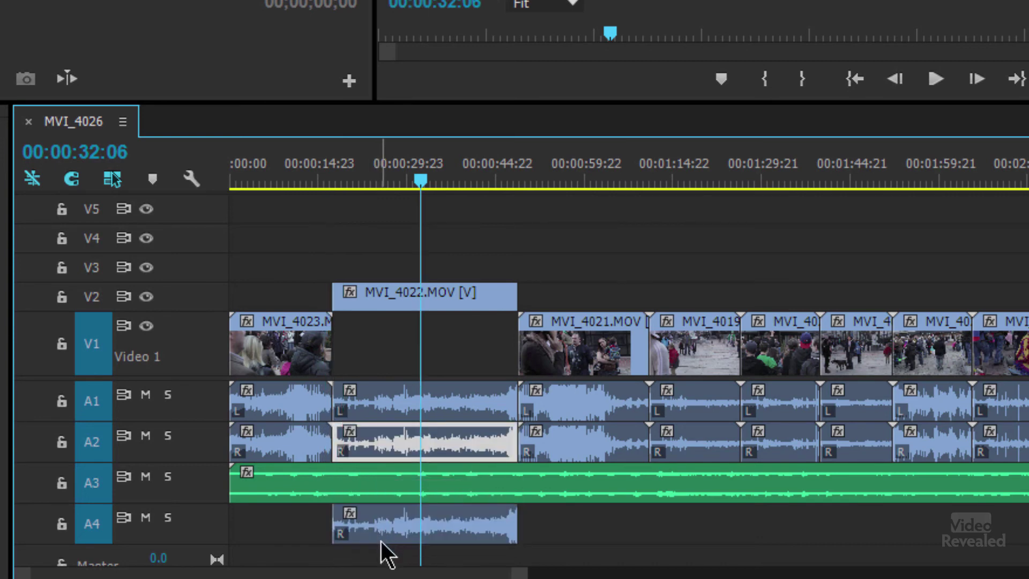
key("ctrl+z")
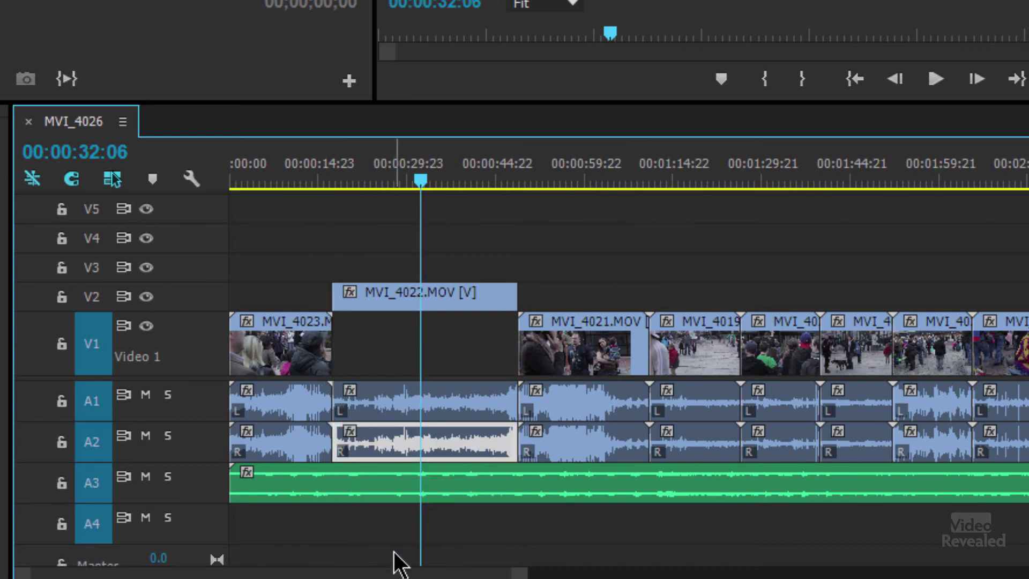
left_click_drag(398, 442, 414, 534)
key("ctrl+z")
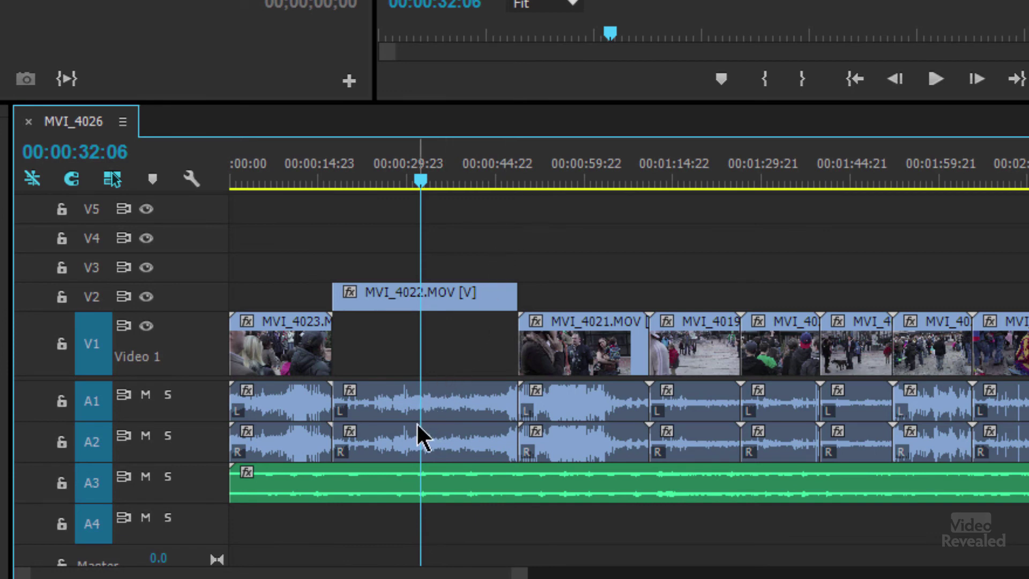
left_click(390, 445)
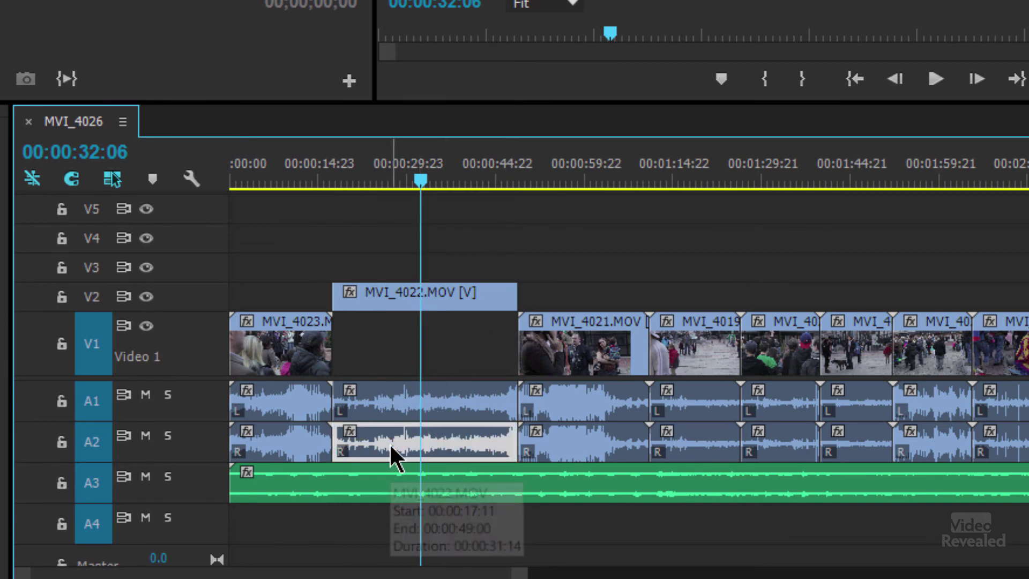
left_click_drag(389, 443, 390, 542)
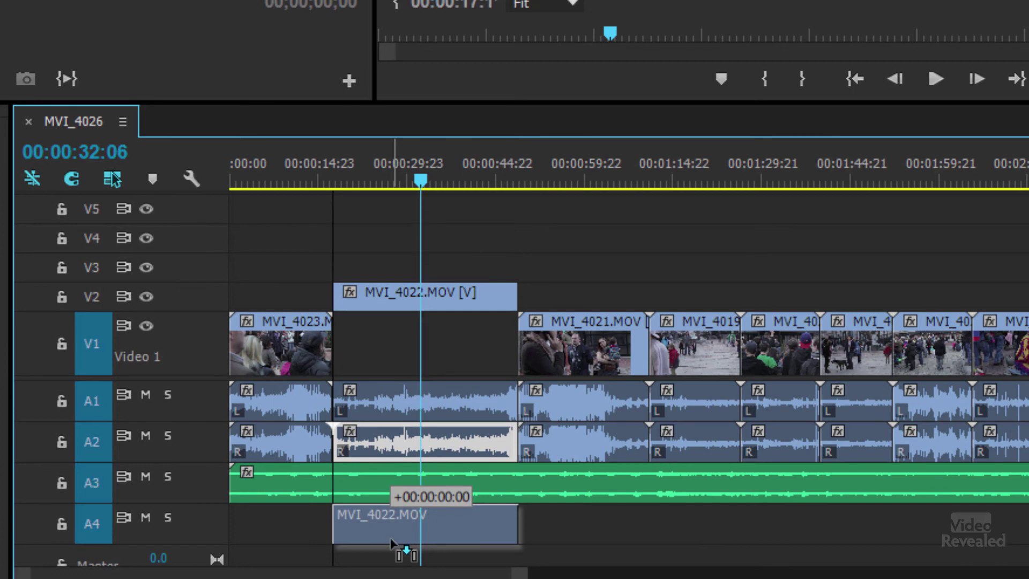